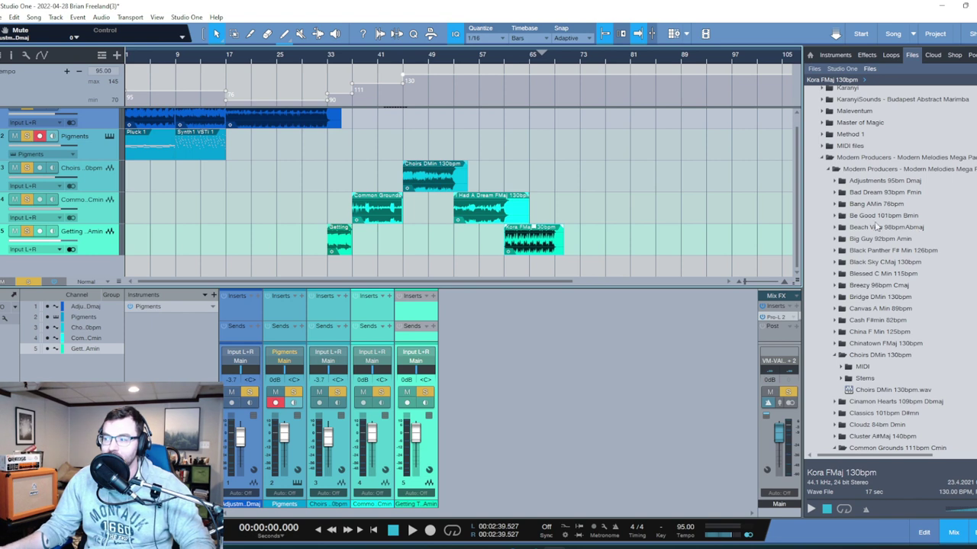
# Collapse the Adjustments MIDI subfolder, expand the Breezy 96bpm Cmaj folder and preview Breezy 96bpm Cmaj.wav
pyautogui.scroll(1, 195, 234)
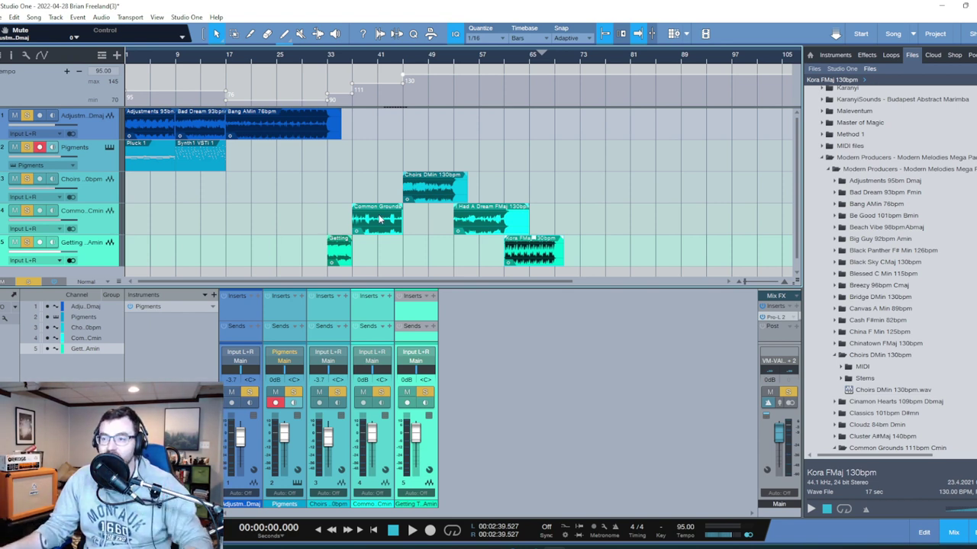
pyautogui.click(837, 182)
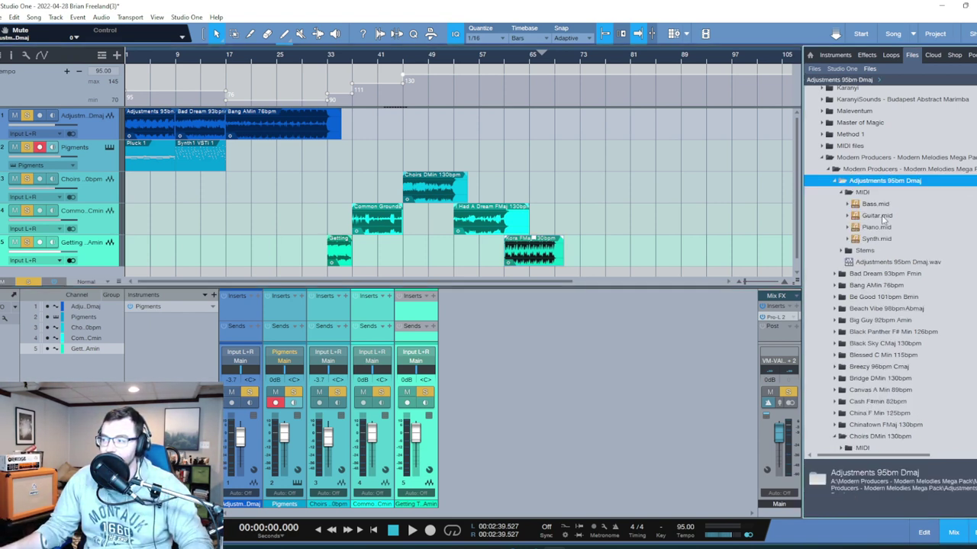
pyautogui.click(843, 195)
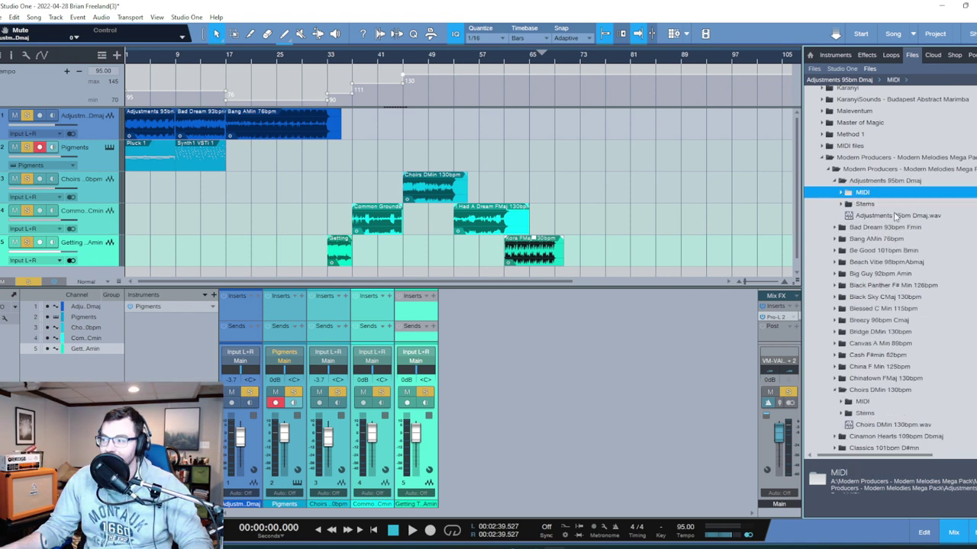
pyautogui.scroll(-1, 862, 252)
pyautogui.click(815, 276)
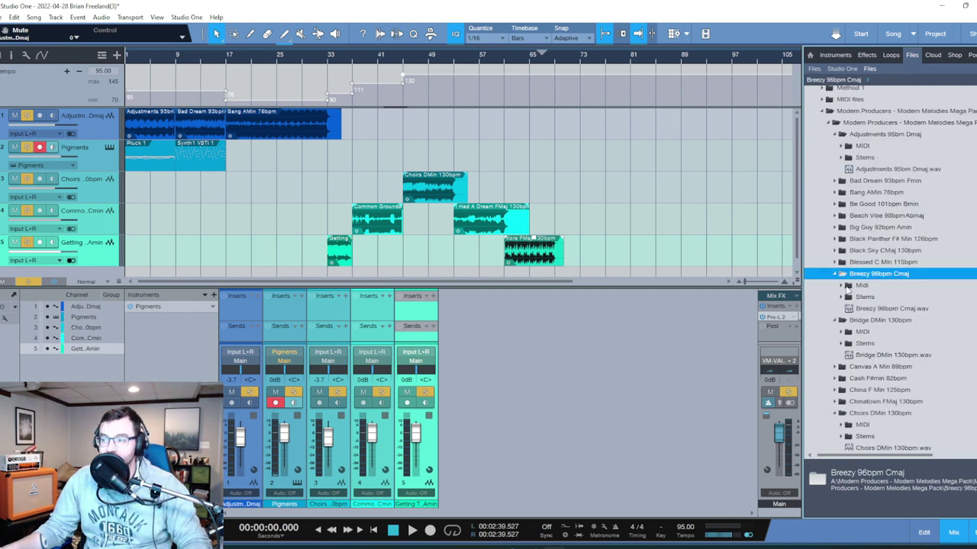
pyautogui.click(885, 310)
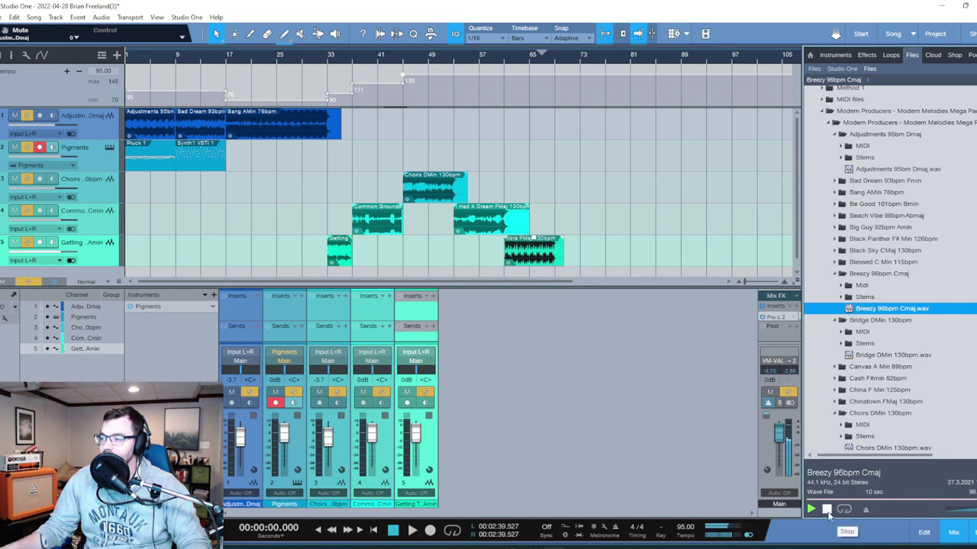
# Expand the Breezy Stems subfolder and audition Keys.wav, Piano.wav and Synth.wav in turn, stopping the preview at the end
pyautogui.click(868, 298)
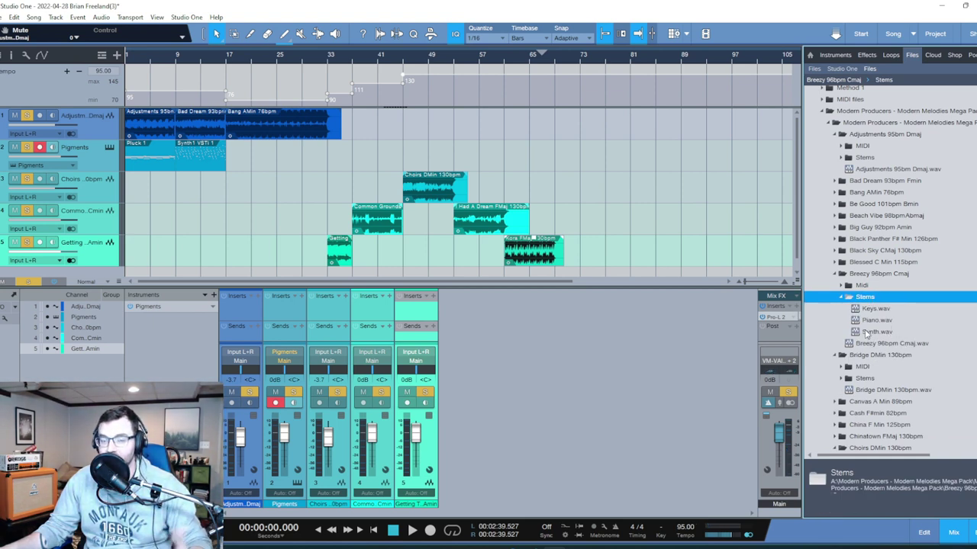
pyautogui.click(876, 310)
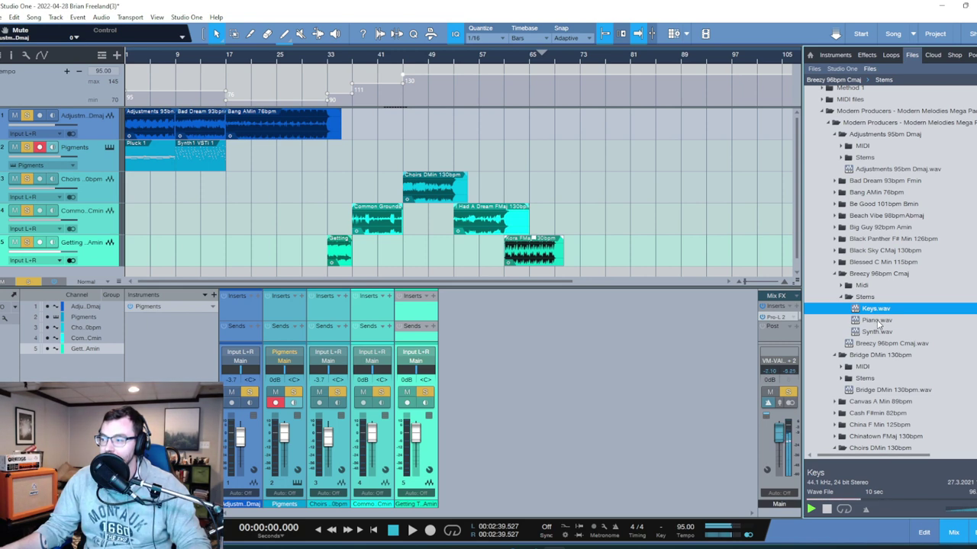
pyautogui.click(878, 322)
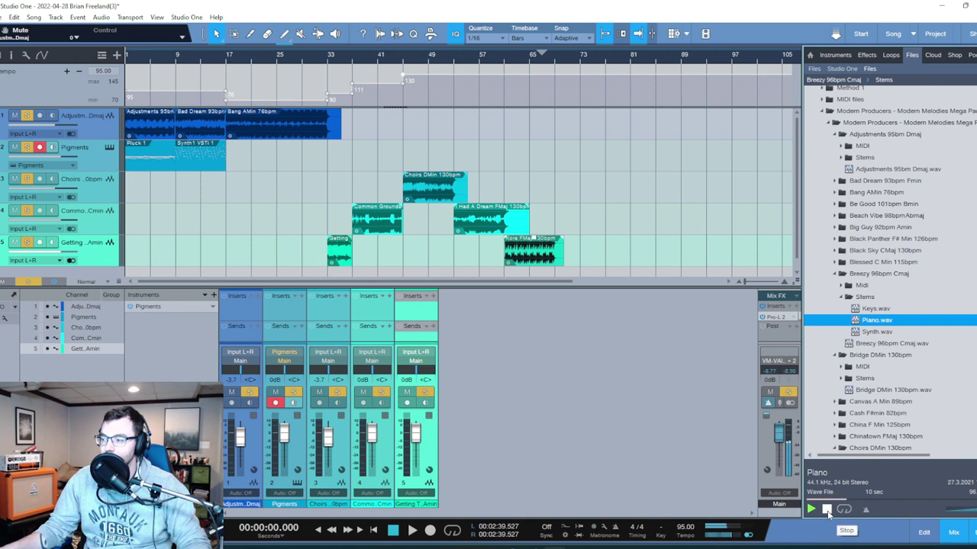
pyautogui.click(878, 333)
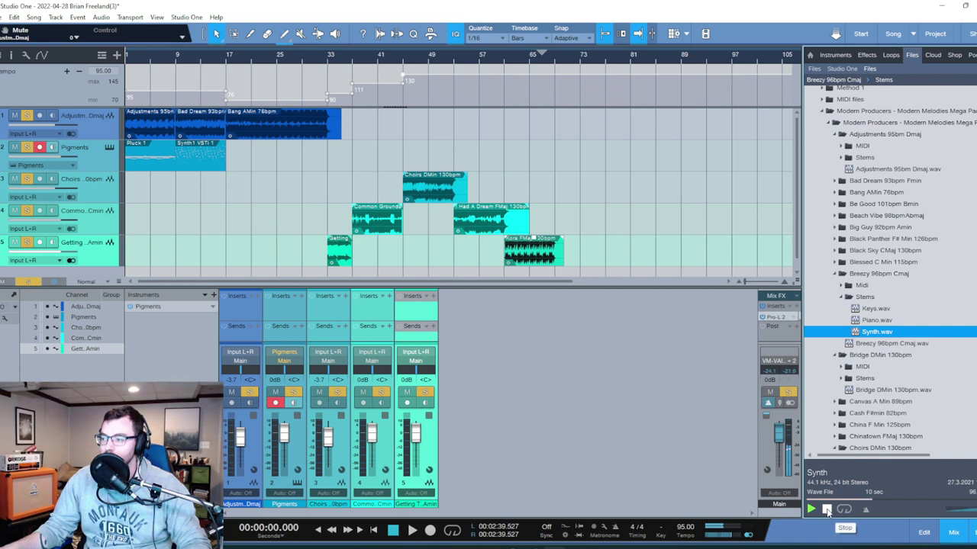
pyautogui.click(827, 511)
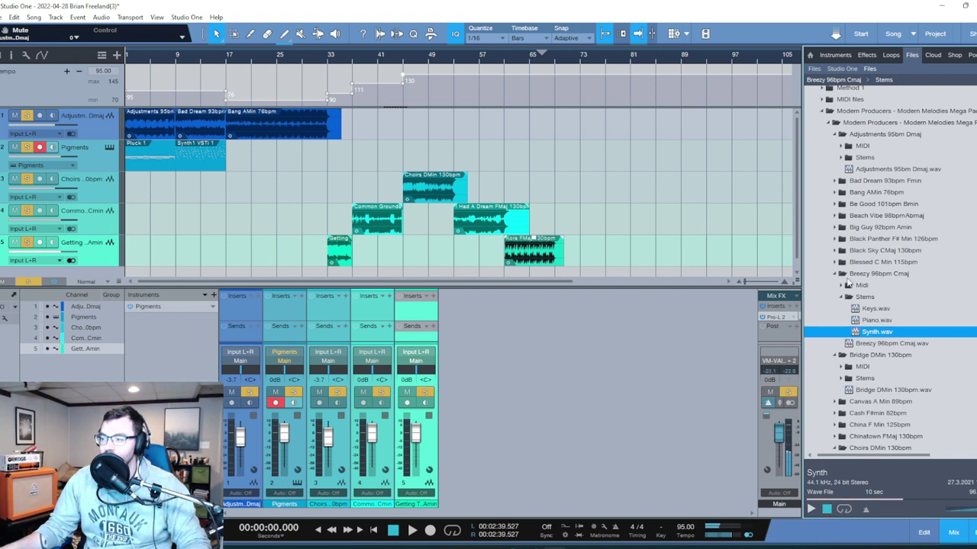
# Place Keys.mid from the Breezy Midi subfolder on the Pigments track at bar 33
pyautogui.click(841, 288)
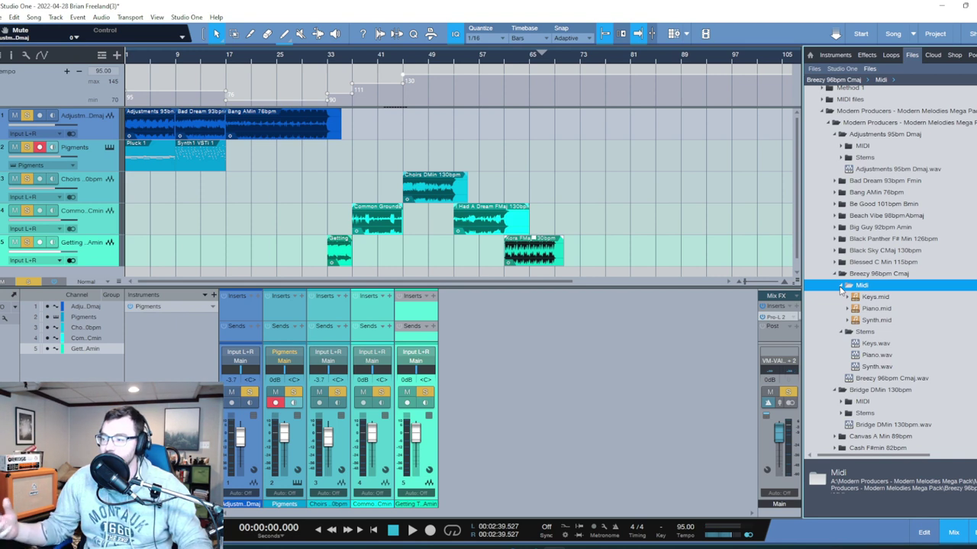
pyautogui.click(881, 299)
pyautogui.moveTo(883, 300); pyautogui.dragTo(349, 160)
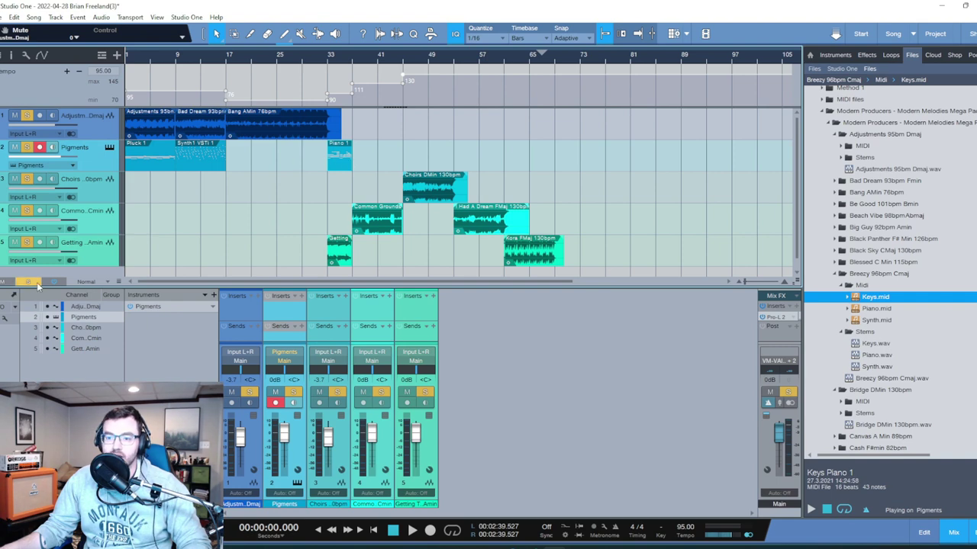
# Play the Piano 1 clip at bar 33 with only Pigments soloed, and duplicate the Pigments track with its events
pyautogui.click(27, 146)
pyautogui.press('e')
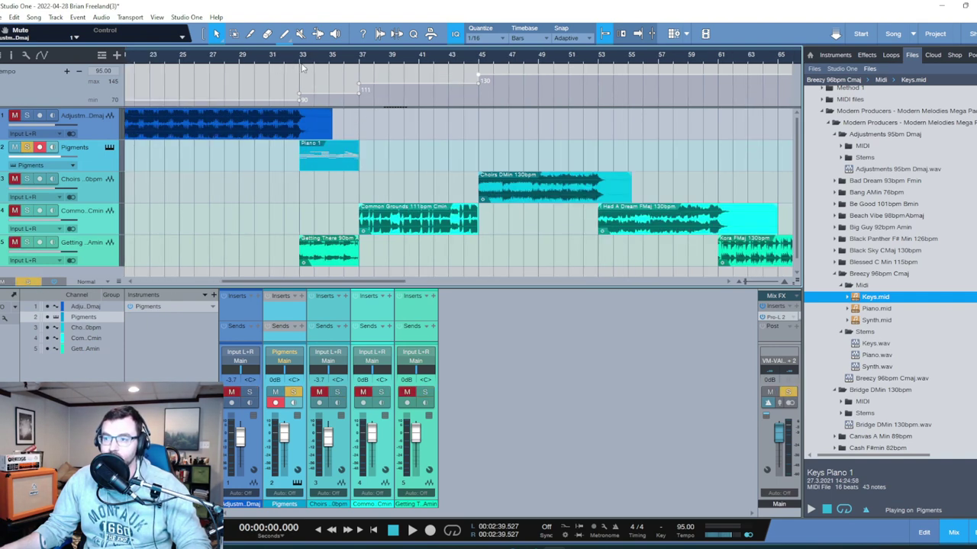
pyautogui.press('space')
pyautogui.hotkey('shift', 'd')
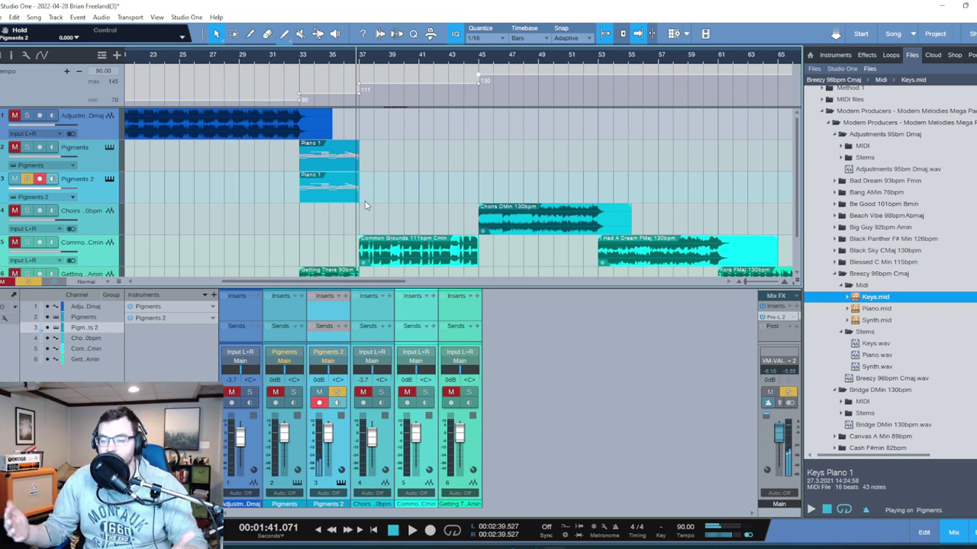
# Delete both Piano 1 clips at bar 33 from the Pigments and Pigments 2 tracks
pyautogui.moveTo(426, 210); pyautogui.dragTo(318, 153)
pyautogui.press('Delete')
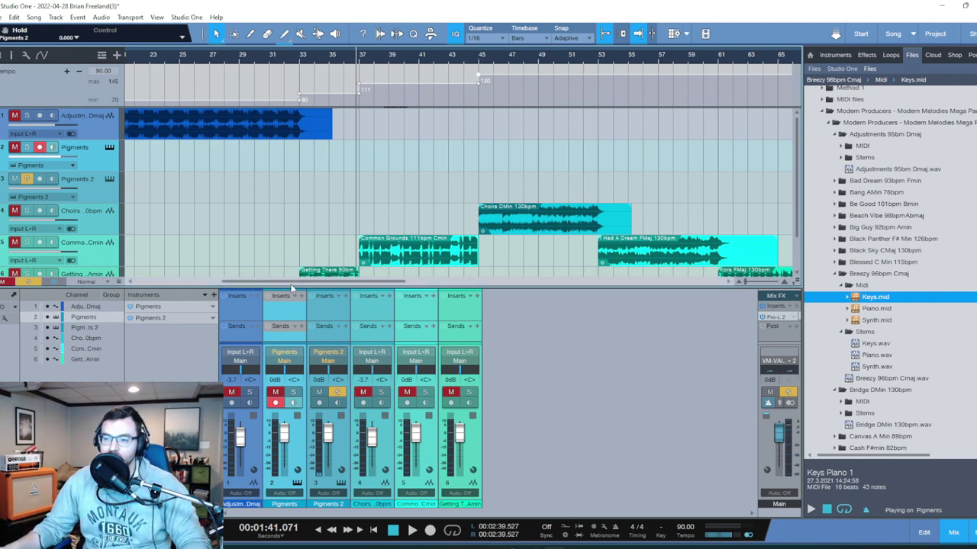
# Clear all solos and mutes, solo only the Adjustments audio track, and play a few bars from the song start
pyautogui.moveTo(302, 281); pyautogui.dragTo(201, 214)
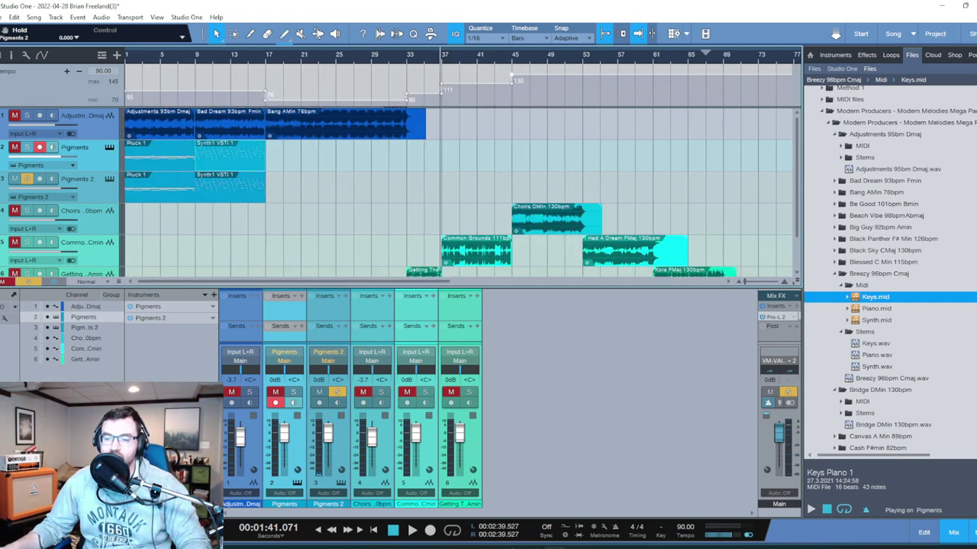
pyautogui.click(100, 191)
pyautogui.rightClick(100, 191)
pyautogui.press('Escape')
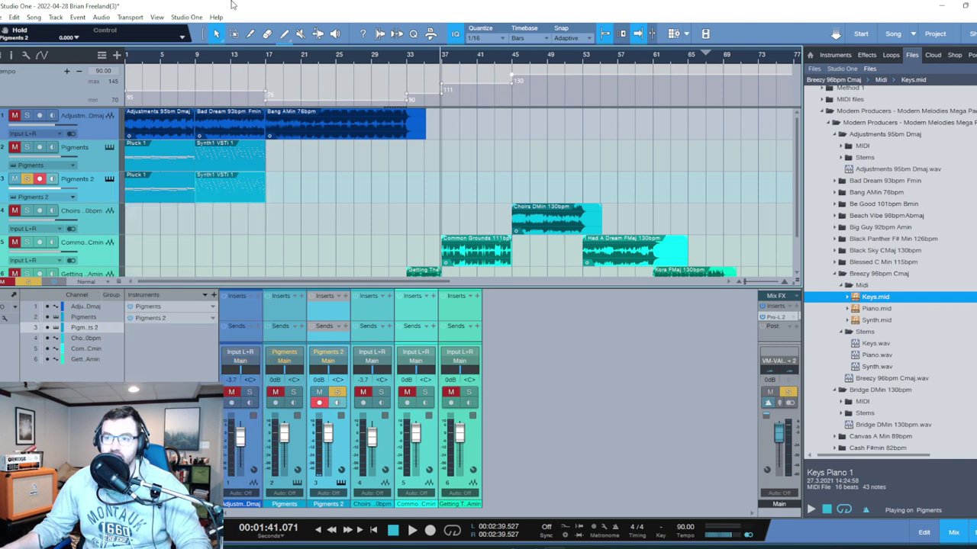
pyautogui.moveTo(129, 281); pyautogui.dragTo(64, 260)
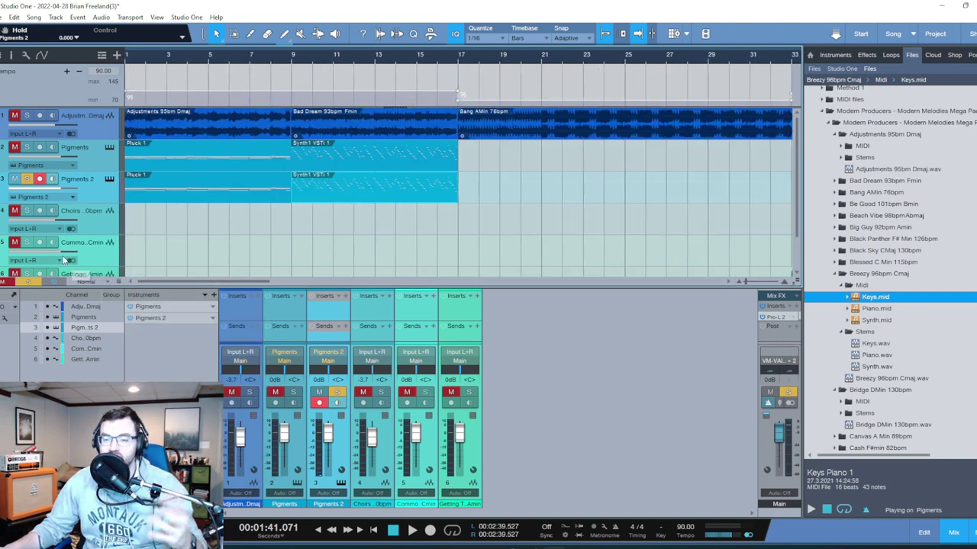
pyautogui.click(29, 282)
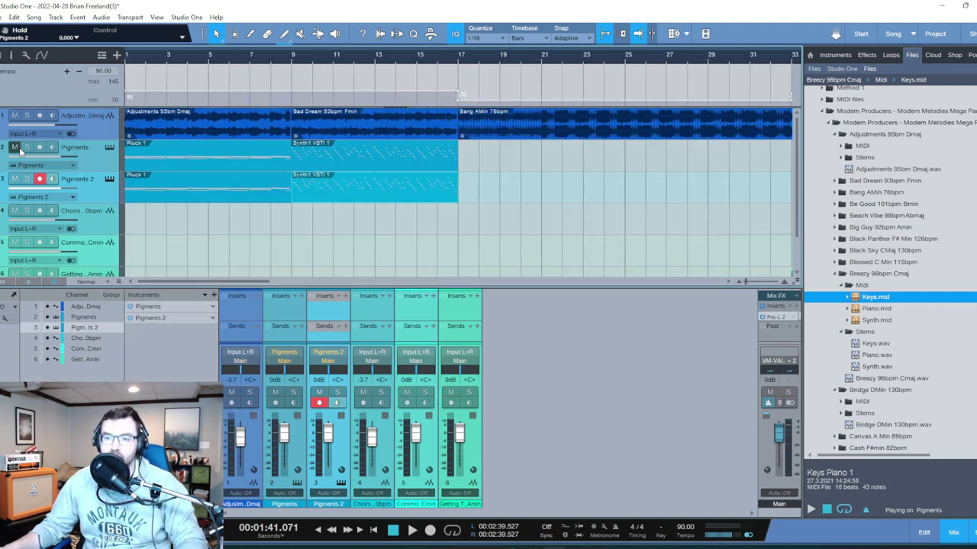
pyautogui.click(29, 116)
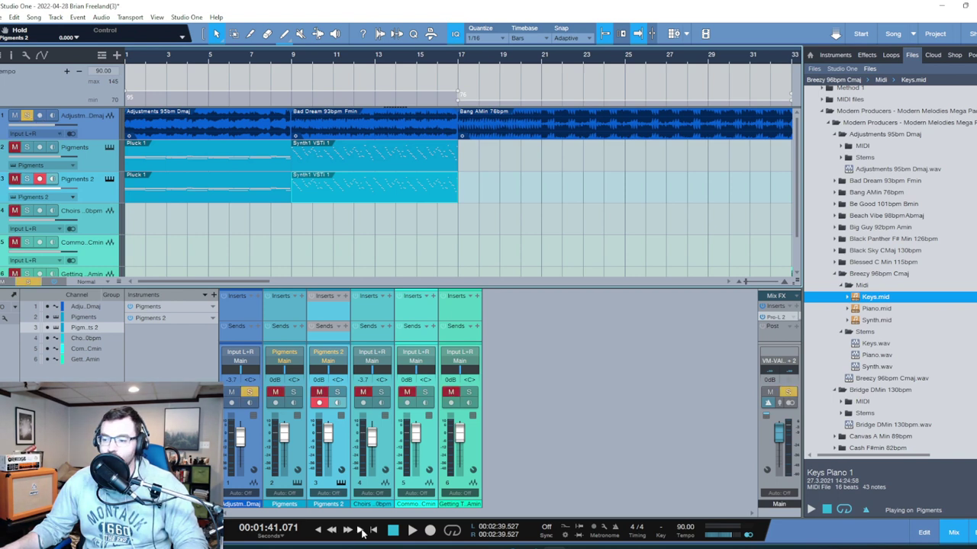
pyautogui.click(372, 531)
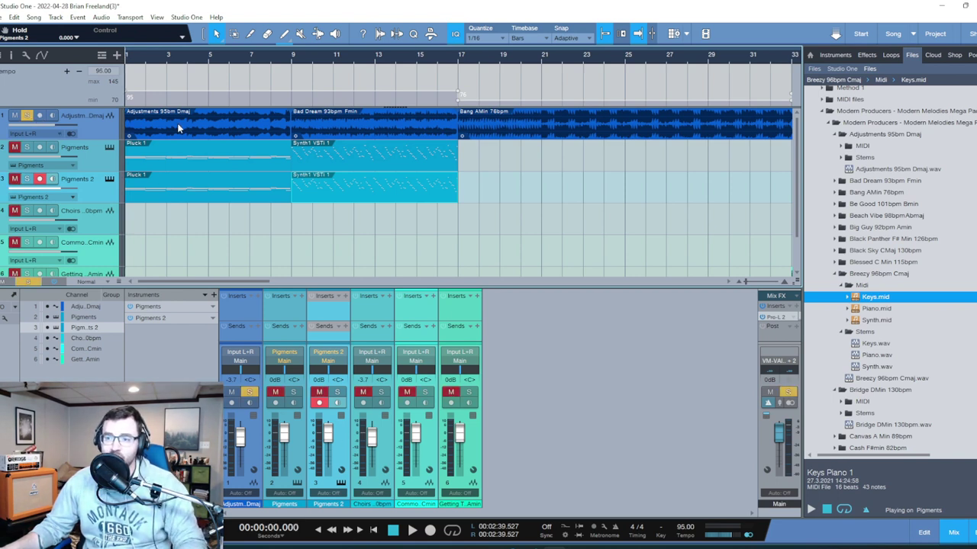
pyautogui.press('space')
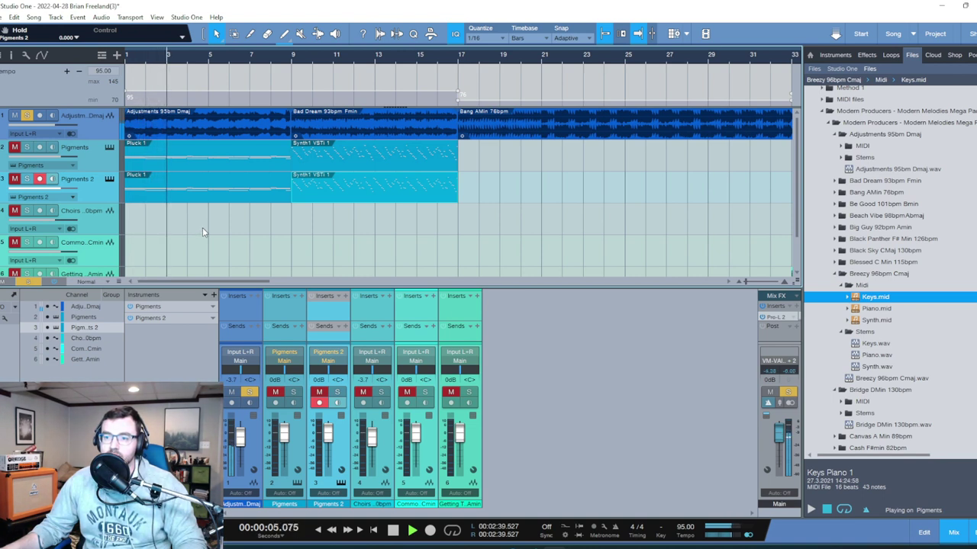
pyautogui.press('space')
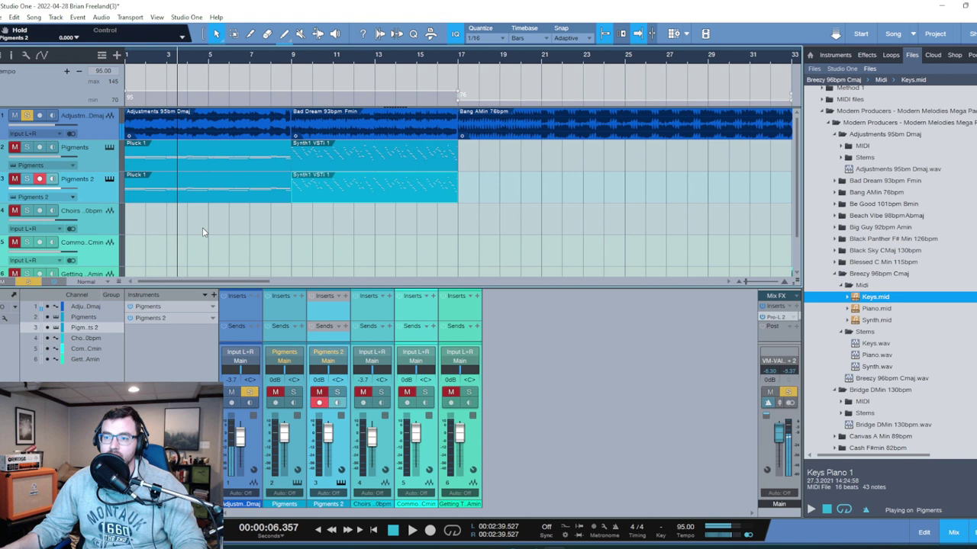
# Solo Pigments alongside the Adjustments track, replay from the song start, and bring in Pigments 2 during playback
pyautogui.click(27, 148)
pyautogui.click(169, 170)
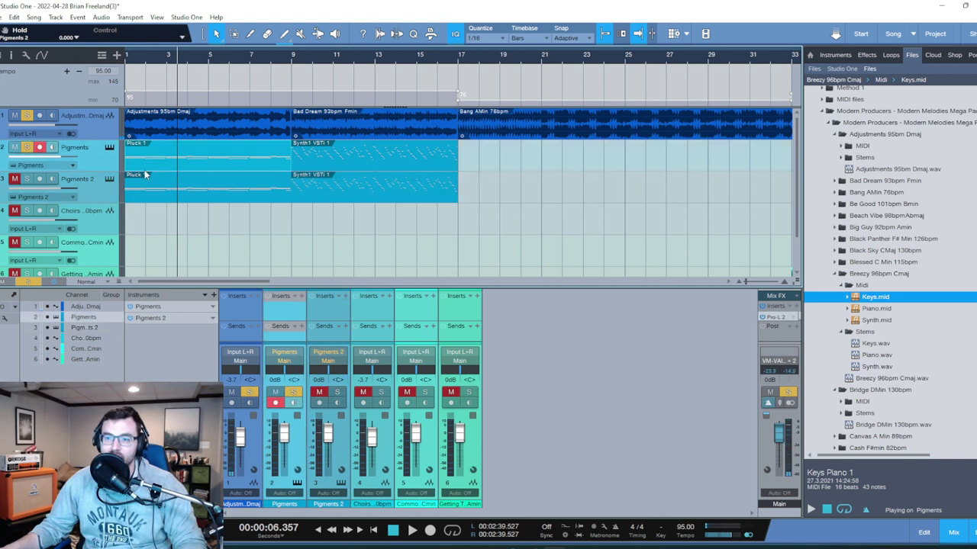
pyautogui.click(373, 530)
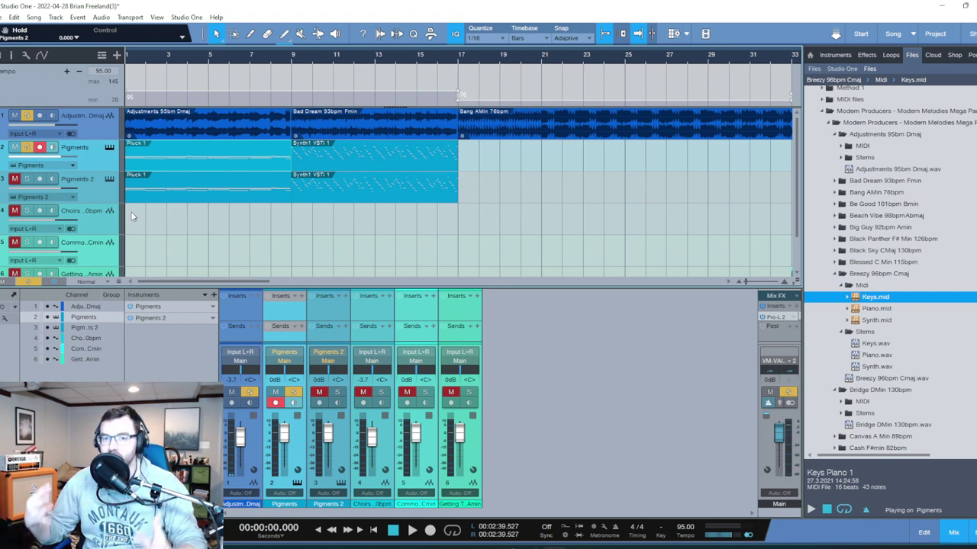
pyautogui.press('space')
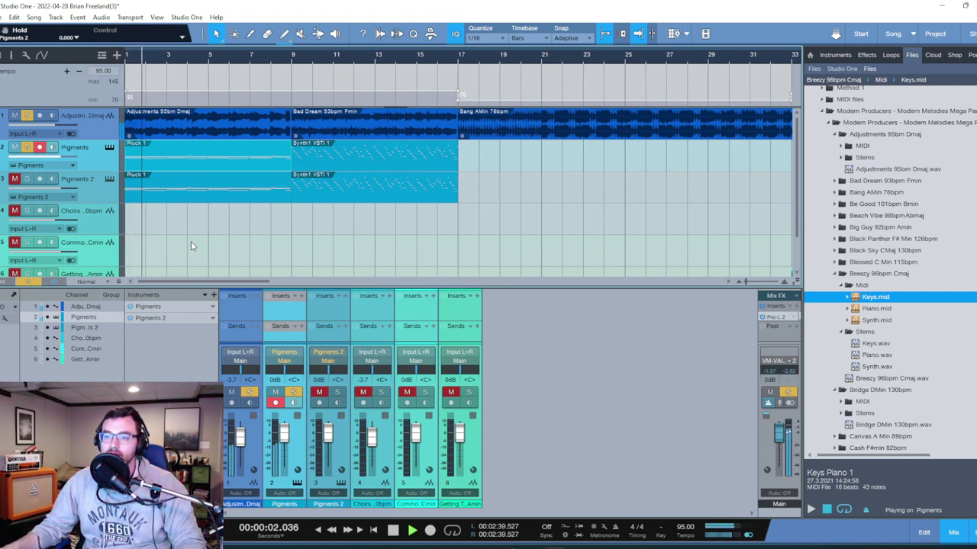
pyautogui.click(15, 178)
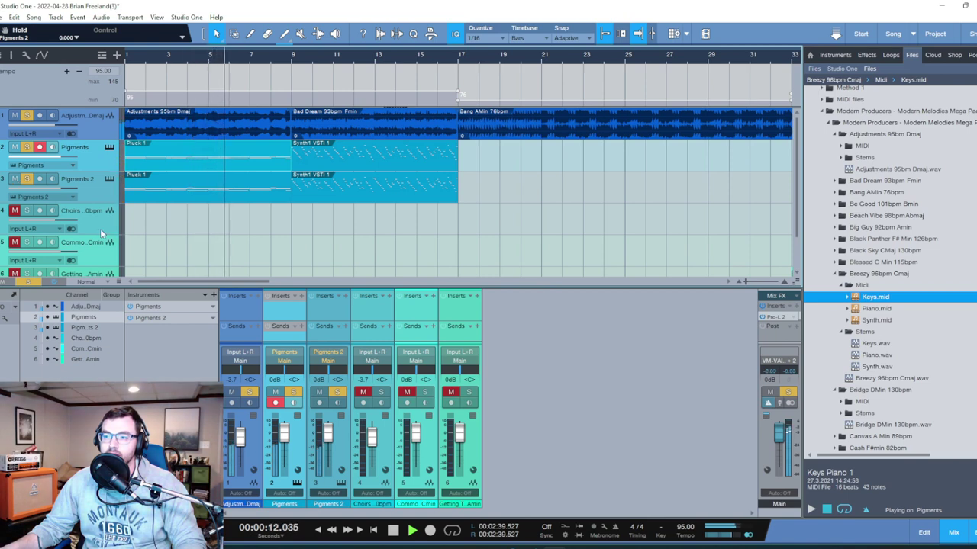
pyautogui.press('space')
# Collapse the Adjustments, Breezy, Bridge, Choirs and Common Grounds folders and look through the Mega Pack's list of melodies
pyautogui.scroll(-3, 269, 220)
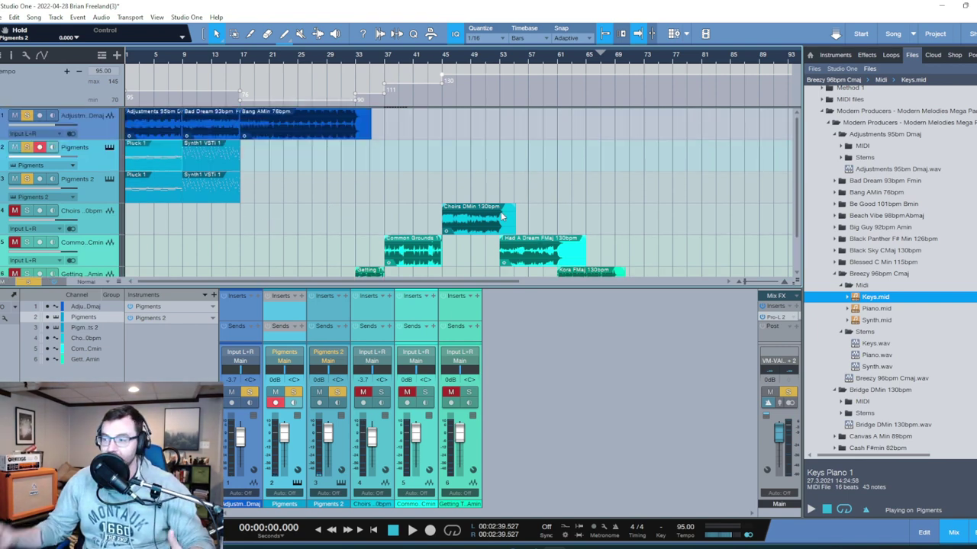
pyautogui.scroll(2, 839, 214)
pyautogui.click(837, 182)
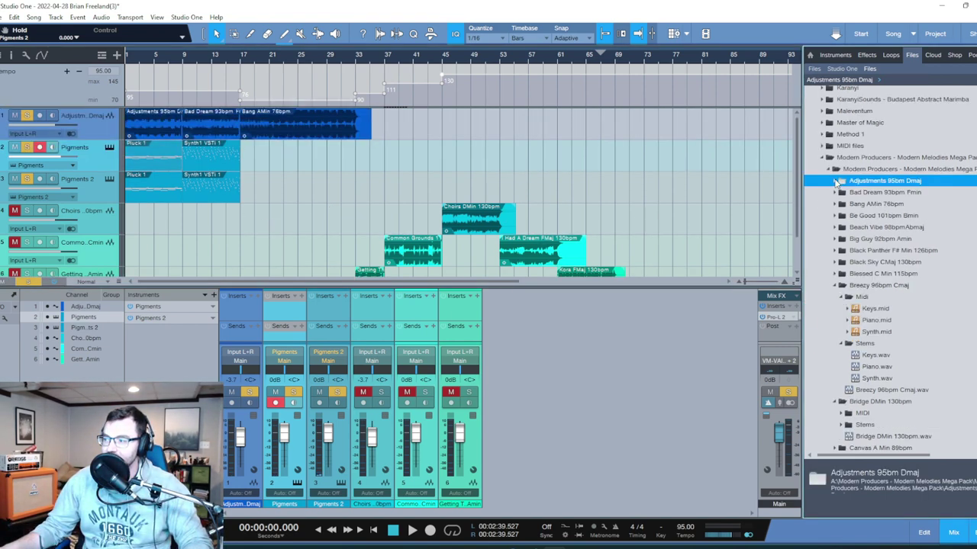
pyautogui.click(831, 171)
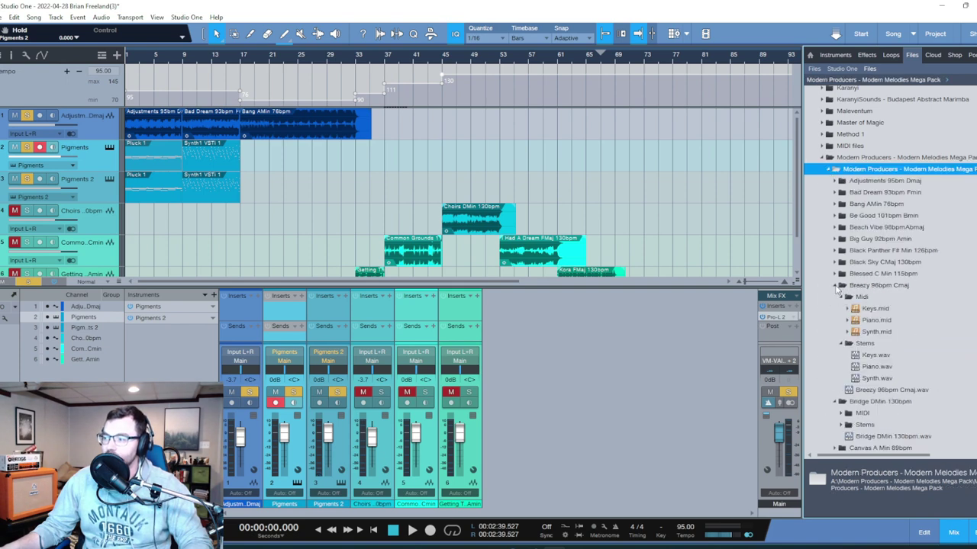
pyautogui.click(838, 286)
pyautogui.click(838, 297)
pyautogui.click(838, 355)
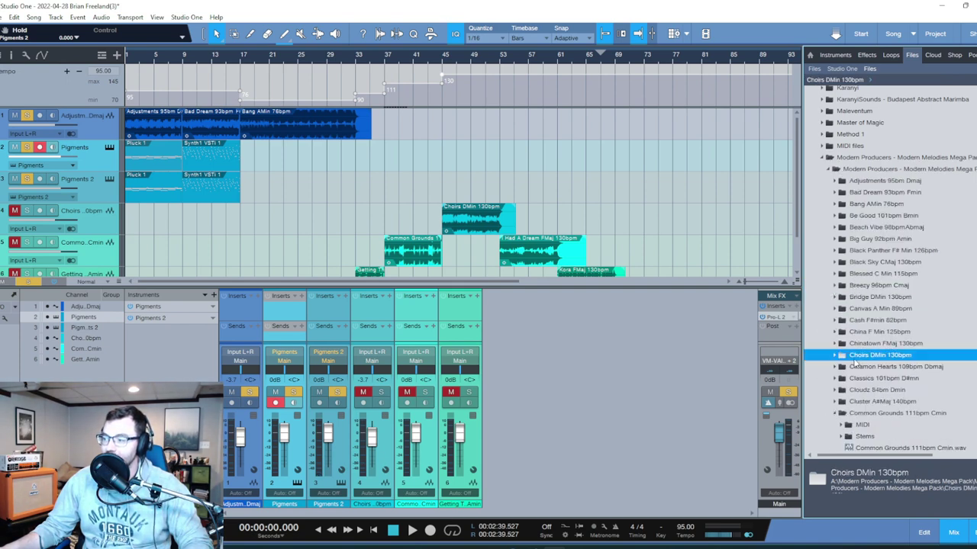
pyautogui.click(836, 414)
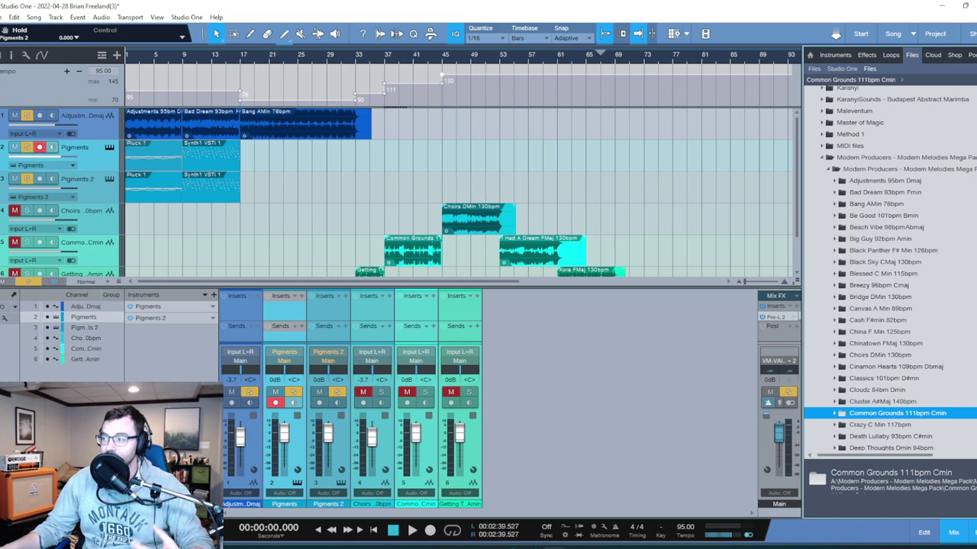
pyautogui.scroll(-15, 888, 267)
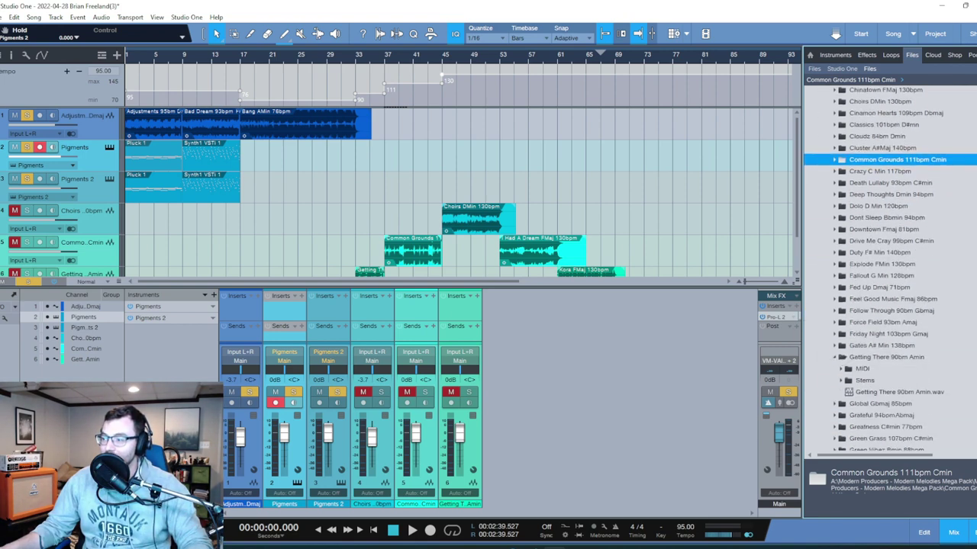
pyautogui.scroll(-3, 888, 267)
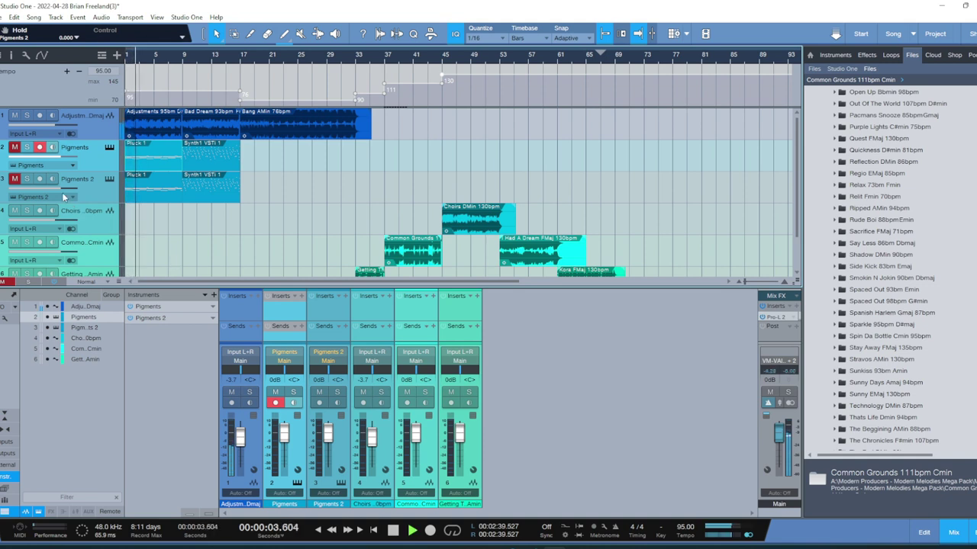
# Unmute Pigments 2 and Pigments during playback, muting Pigments once more for comparison, and set the track height to Small
pyautogui.click(14, 178)
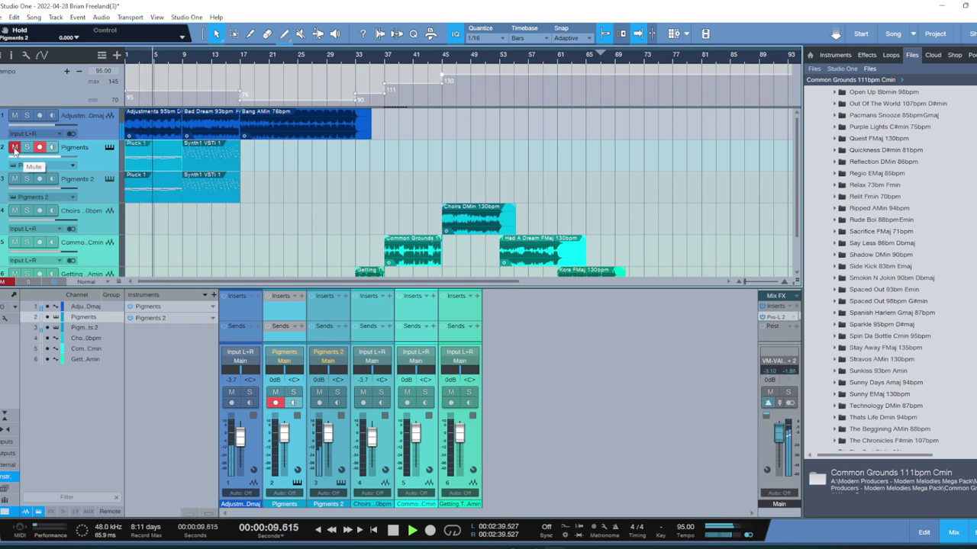
pyautogui.click(15, 147)
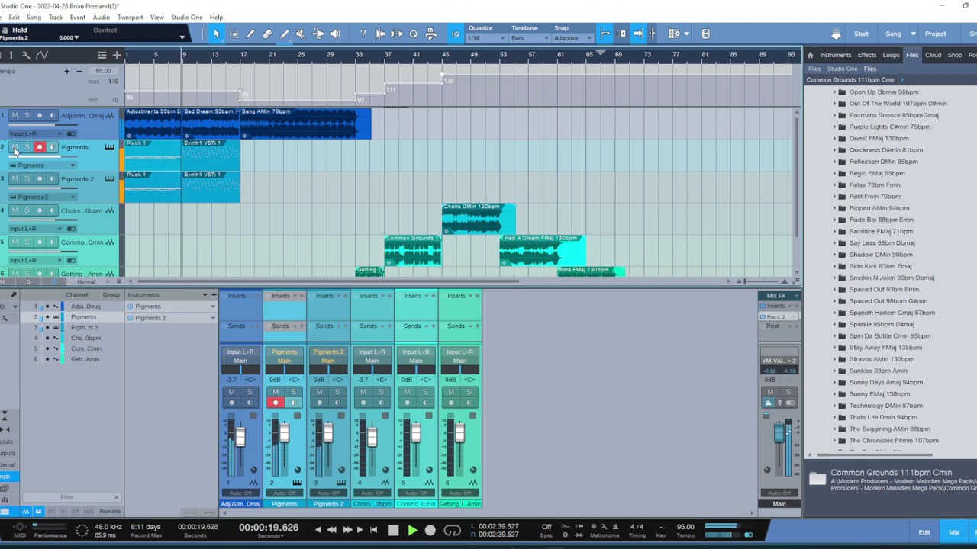
pyautogui.click(14, 147)
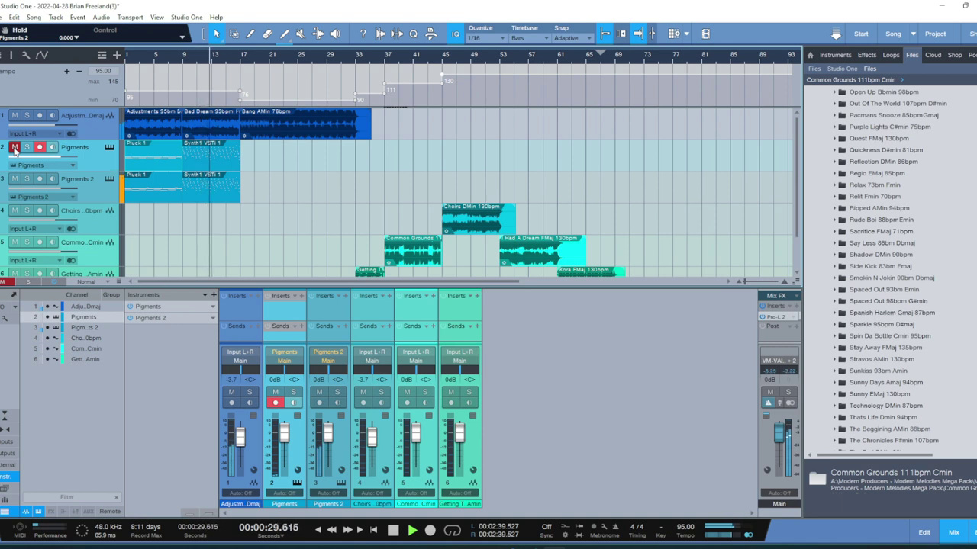
pyautogui.click(15, 148)
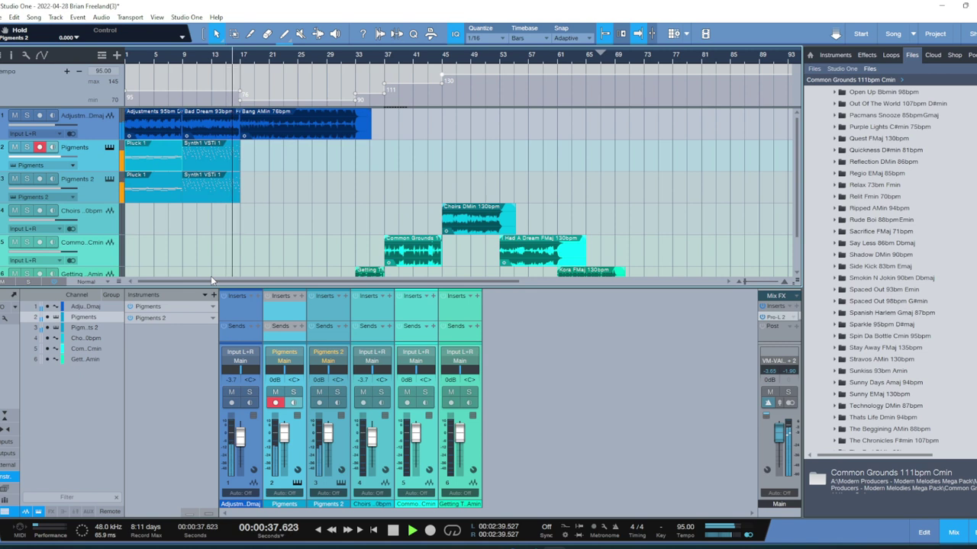
pyautogui.hotkey('shift', 'w')
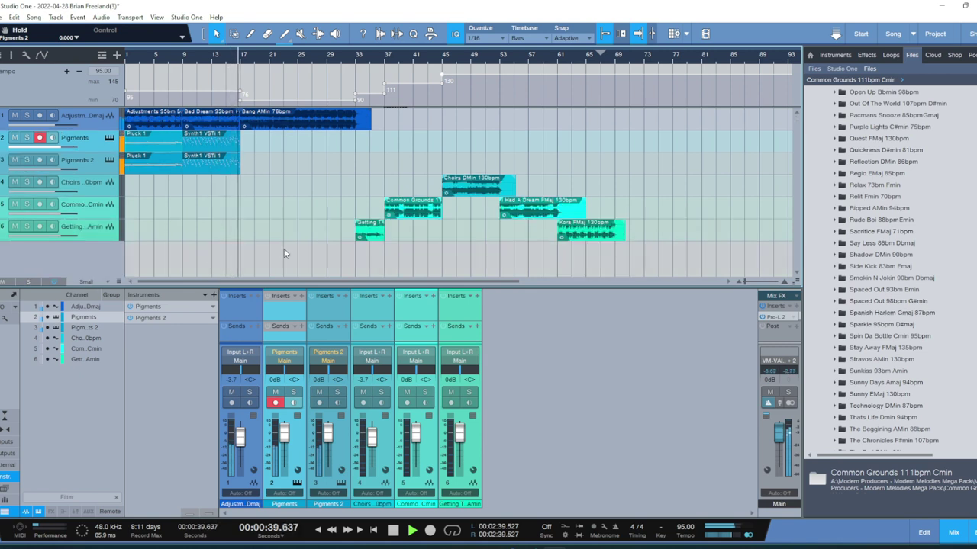